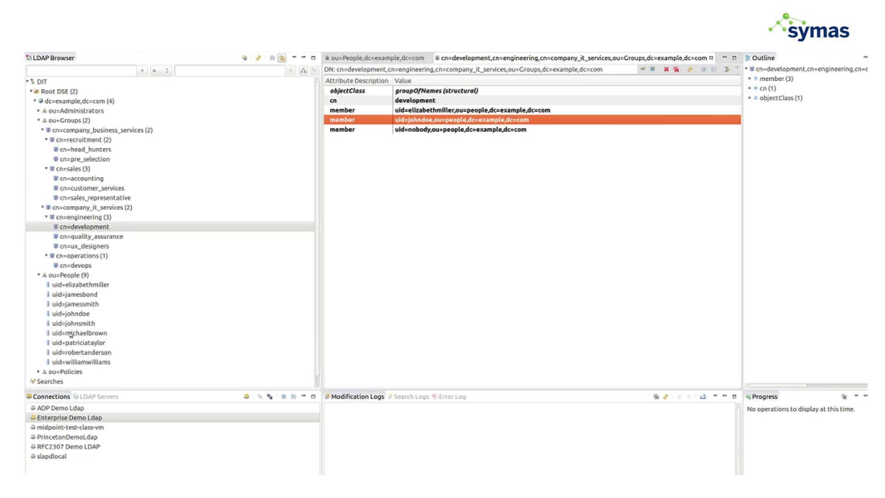
# In the LDAP browser, inspect the devops employee's entry under ou=People and their member value in the cn=devops group
pyautogui.click(73, 333)
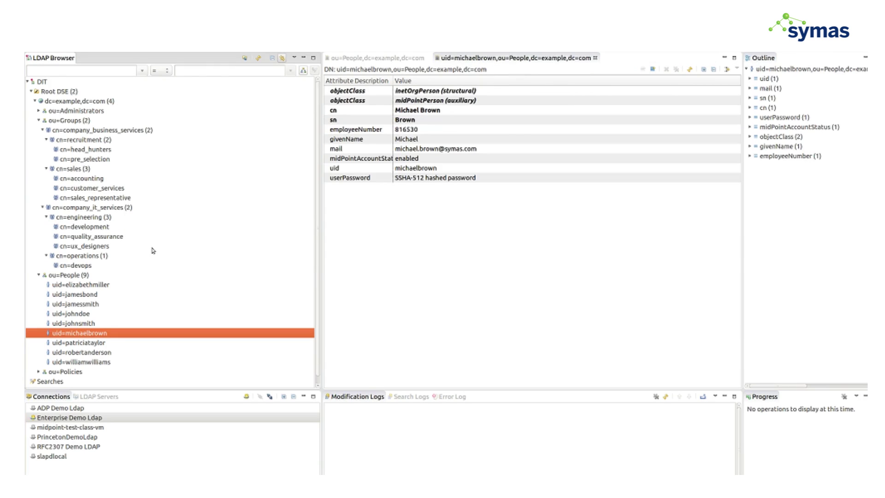
pyautogui.click(74, 265)
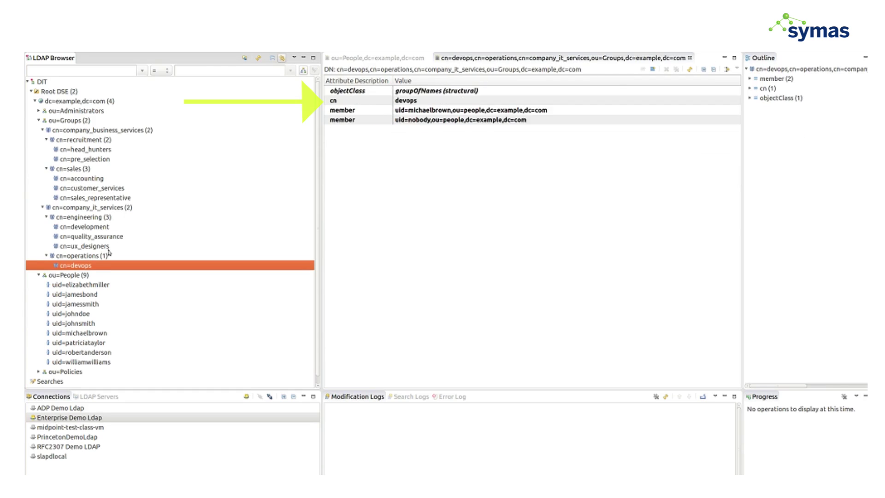
pyautogui.click(408, 109)
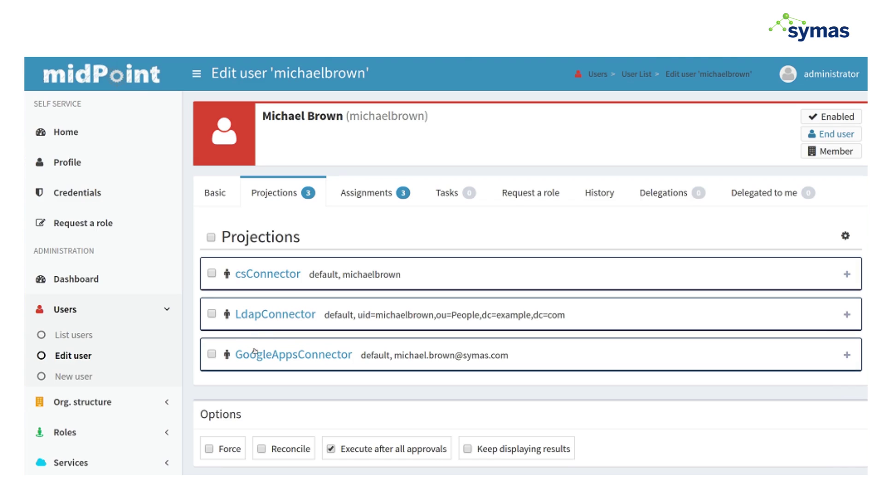
# Switch to midPoint and view the assignments of the same employee's user record
pyautogui.click(364, 195)
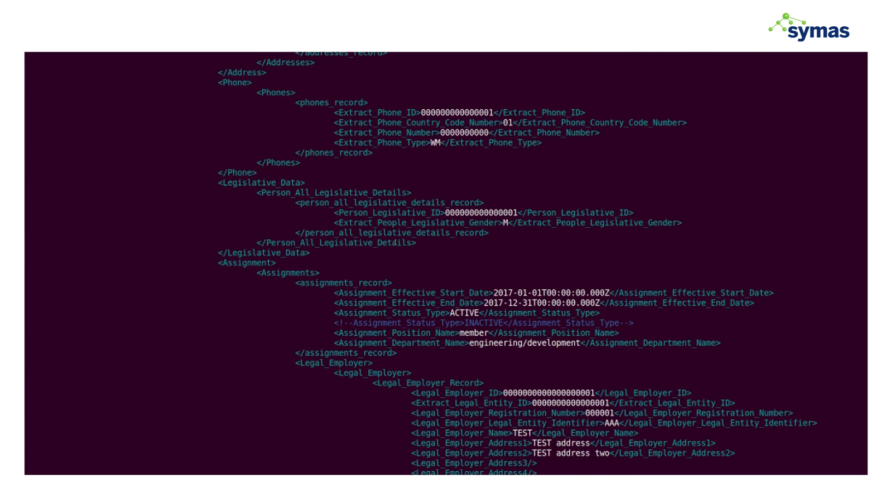
# In the terminal, find the employee's record in the XML file by last name and go to its Assignment_Department_Name line
pyautogui.press('Return')
pyautogui.press('Down')
pyautogui.press('Down')
pyautogui.press('Down')
pyautogui.press('Down')
pyautogui.press('Down')
pyautogui.press('Down')
pyautogui.press('Down')
pyautogui.press('Down')
pyautogui.press('Down')
pyautogui.press('Down')
pyautogui.press('Down')
pyautogui.press('Down')
pyautogui.press('Down')
pyautogui.press('Down')
pyautogui.press('Down')
pyautogui.press('Down')
pyautogui.press('Down')
pyautogui.press('Down')
pyautogui.press('Down')
pyautogui.press('Down')
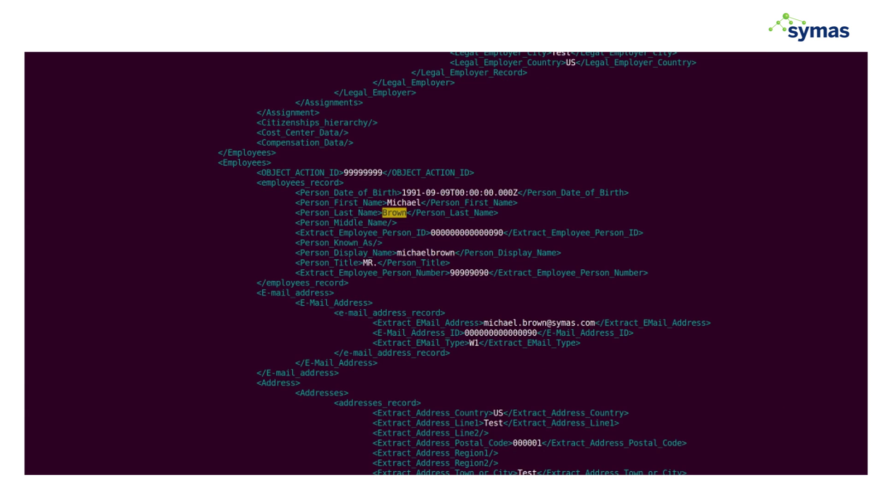
pyautogui.press('Down')
pyautogui.press('Down')
pyautogui.press('Down')
pyautogui.press('Down')
pyautogui.press('Down')
pyautogui.press('Down')
pyautogui.press('Down')
pyautogui.press('Down')
pyautogui.press('Down')
pyautogui.press('Down')
pyautogui.press('Down')
pyautogui.press('Down')
pyautogui.press('Down')
pyautogui.press('Down')
pyautogui.press('Down')
pyautogui.press('Down')
pyautogui.press('Down')
pyautogui.press('Down')
pyautogui.press('Down')
pyautogui.press('Down')
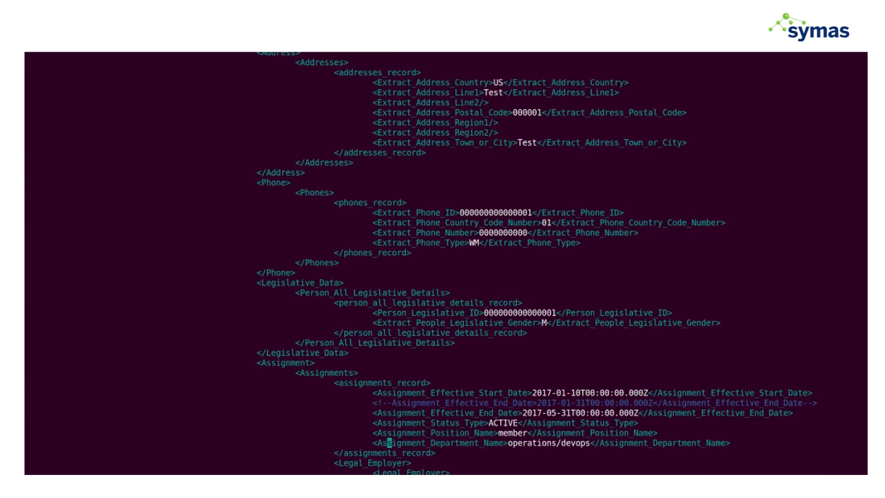
# Examine the employee's department assignment and go to the date value in the active Assignment_Effective_End_Date line
pyautogui.press('Right')
pyautogui.press('Right')
pyautogui.press('Right')
pyautogui.press('Right')
pyautogui.press('Right')
pyautogui.press('Right')
pyautogui.press('Right')
pyautogui.press('Right')
pyautogui.press('Right')
pyautogui.press('Right')
pyautogui.press('Right')
pyautogui.press('Right')
pyautogui.press('Right')
pyautogui.press('Right')
pyautogui.press('Right')
pyautogui.press('Right')
pyautogui.press('Right')
pyautogui.press('Right')
pyautogui.press('Right')
pyautogui.press('Right')
pyautogui.press('Up')
pyautogui.press('Up')
pyautogui.press('Left')
pyautogui.press('Left')
pyautogui.press('Left')
pyautogui.press('Left')
pyautogui.press('Left')
pyautogui.press('Left')
pyautogui.press('Left')
pyautogui.press('Left')
pyautogui.press('Left')
pyautogui.press('Left')
pyautogui.press('Left')
pyautogui.press('Left')
pyautogui.press('Left')
pyautogui.press('Left')
pyautogui.press('Left')
pyautogui.press('Up')
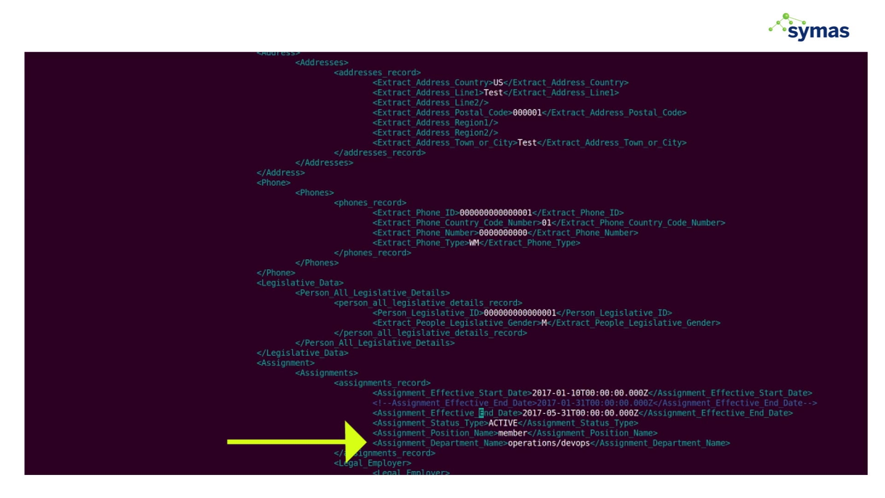
pyautogui.press('Right')
pyautogui.press('Right')
pyautogui.press('Right')
pyautogui.press('Right')
pyautogui.press('Right')
pyautogui.press('Right')
pyautogui.press('Right')
pyautogui.press('Right')
pyautogui.press('Right')
pyautogui.press('Right')
pyautogui.press('Right')
pyautogui.press('Right')
pyautogui.press('Right')
pyautogui.press('Right')
pyautogui.press('Right')
pyautogui.press('Right')
pyautogui.press('Right')
pyautogui.press('Right')
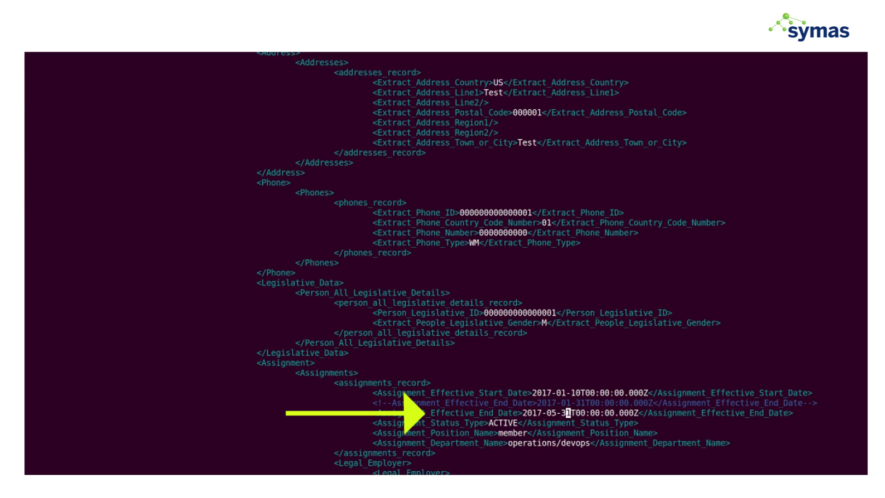
# Delete the opening comment characters "!--" from the 2017-01-31 Assignment_Effective_End_Date line
pyautogui.press('Left')
pyautogui.press('Left')
pyautogui.press('Left')
pyautogui.press('Left')
pyautogui.press('Left')
pyautogui.press('Left')
pyautogui.press('Left')
pyautogui.press('Left')
pyautogui.press('Left')
pyautogui.press('Left')
pyautogui.press('Left')
pyautogui.press('Left')
pyautogui.press('Left')
pyautogui.press('Left')
pyautogui.press('Left')
pyautogui.press('Left')
pyautogui.press('Left')
pyautogui.press('Left')
pyautogui.press('Left')
pyautogui.press('Left')
pyautogui.press('Left')
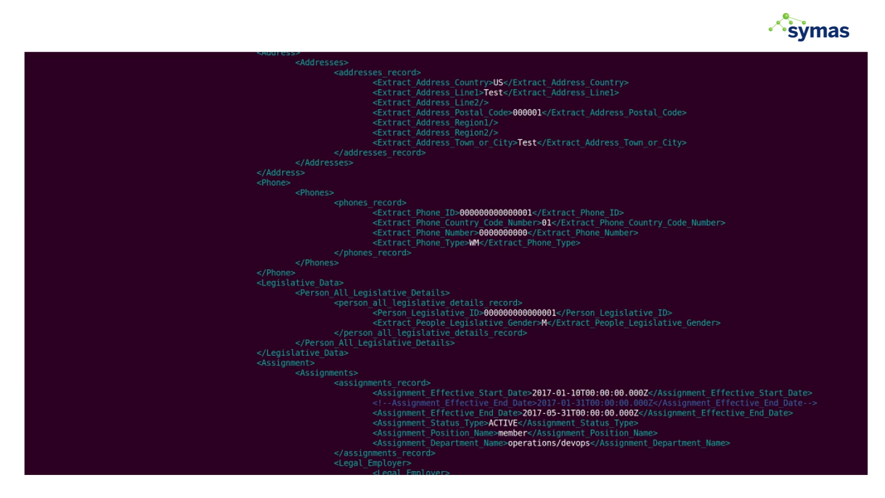
pyautogui.press('Left')
pyautogui.press('Left')
pyautogui.press('Left')
pyautogui.press('Left')
pyautogui.press('Left')
pyautogui.press('Left')
pyautogui.press('Left')
pyautogui.press('Left')
pyautogui.press('Left')
pyautogui.press('Left')
pyautogui.press('Left')
pyautogui.press('Left')
pyautogui.press('Left')
pyautogui.press('Left')
pyautogui.press('Left')
pyautogui.press('Left')
pyautogui.press('Left')
pyautogui.press('x')
pyautogui.press('x')
pyautogui.press('x')
# Comment out the 2017-05-31 Assignment_Effective_End_Date line with XML comment markers at both ends
pyautogui.write('ji!')
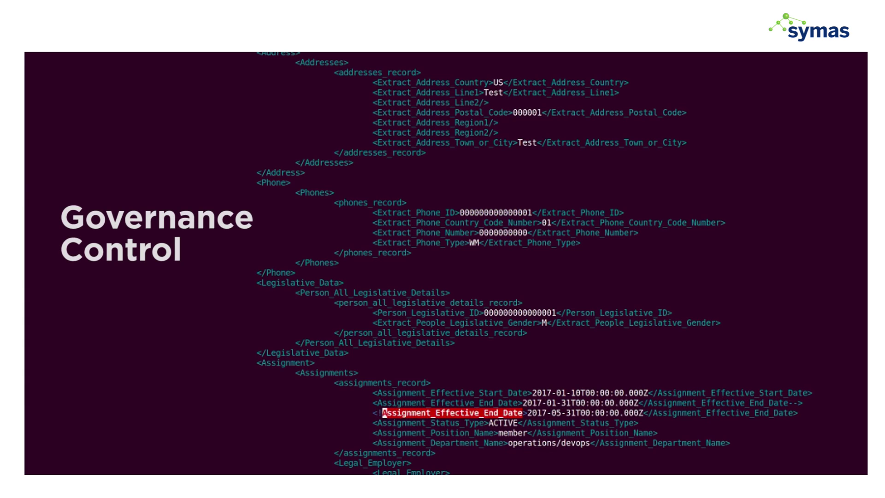
pyautogui.write('--')
pyautogui.press('Escape')
pyautogui.press('$')
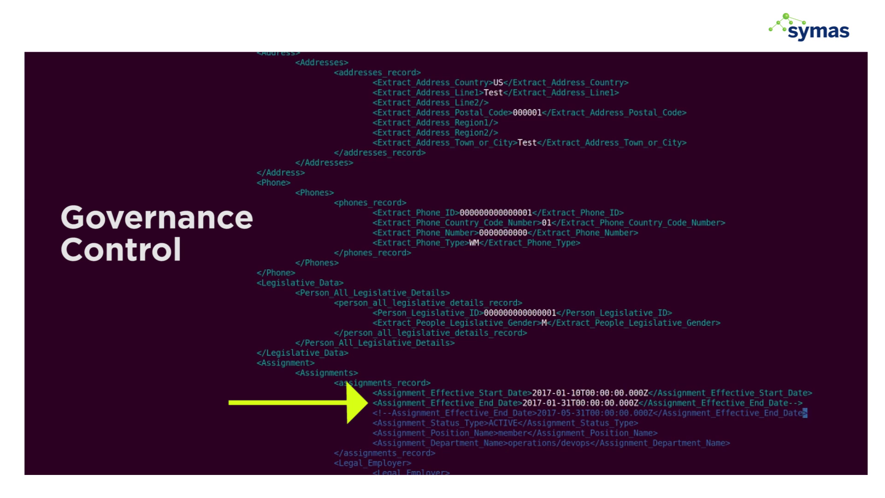
pyautogui.write('ate-->')
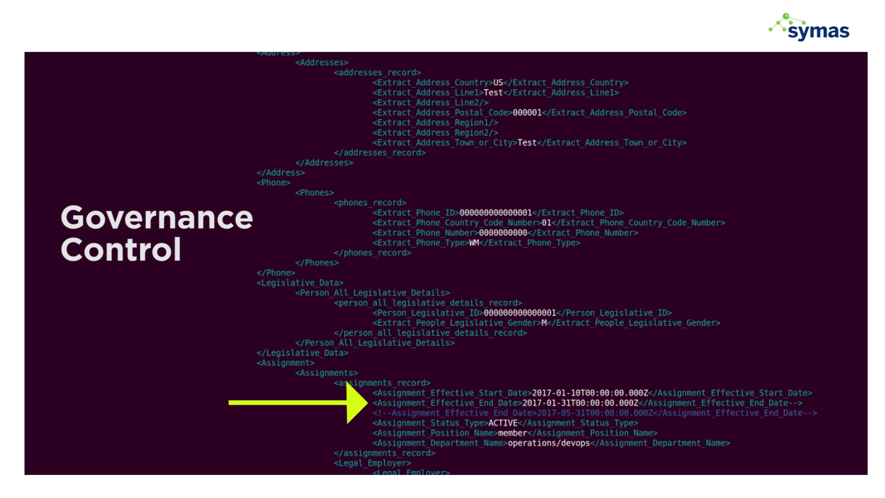
# Remove the trailing "--" comment characters from the 2017-01-31 Assignment_Effective_End_Date line
pyautogui.press('Up')
pyautogui.press('Escape')
pyautogui.press('Left')
pyautogui.press('X')
pyautogui.press('X')
pyautogui.press('Left')
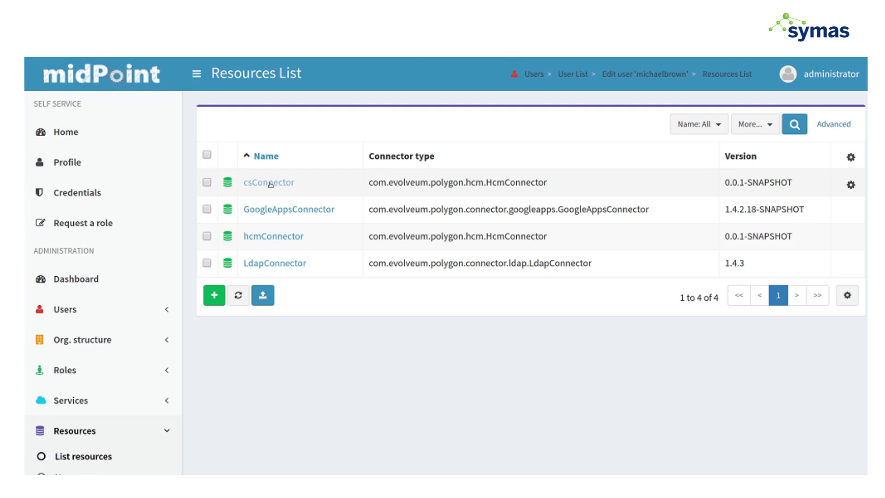
# In midPoint, open the accounts of the csConnector resource, select the employee's account and open its available actions
pyautogui.click(270, 183)
pyautogui.click(356, 192)
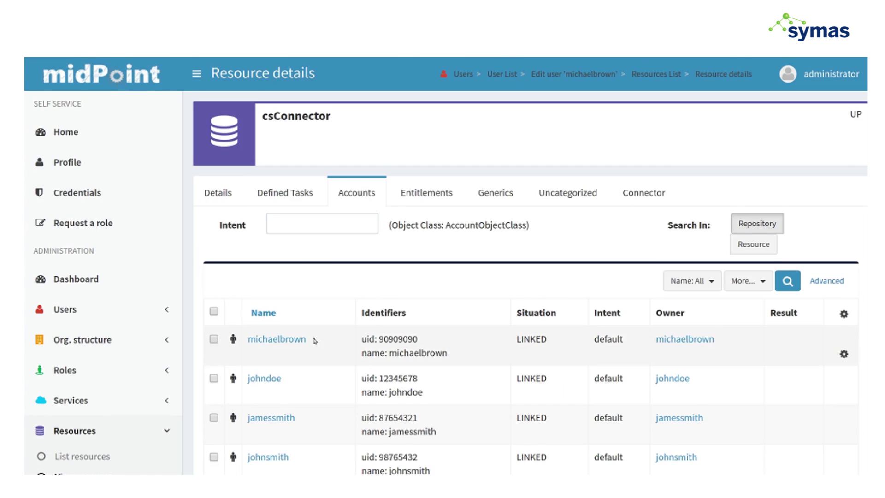
pyautogui.scroll(-1, 315, 341)
pyautogui.scroll(-2, 277, 345)
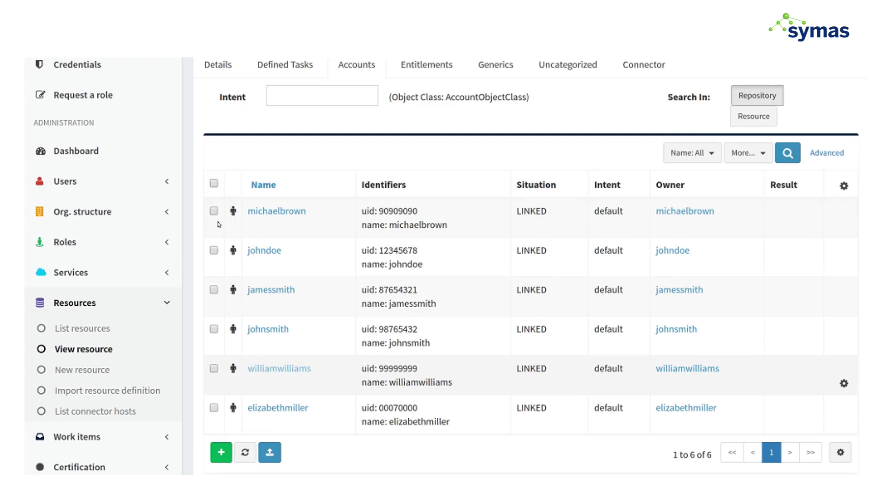
pyautogui.click(214, 210)
pyautogui.click(844, 225)
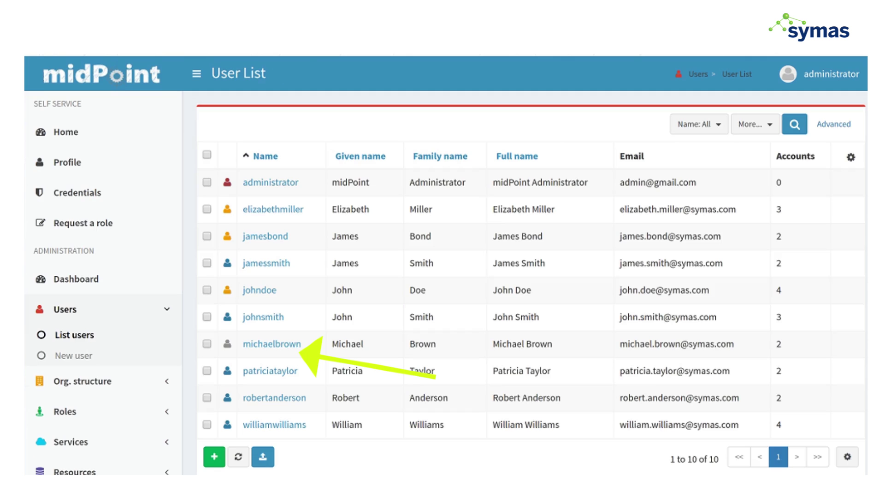
# Open the employee's user record and inspect midPointAccountStatus in the LdapConnector projection's attributes
pyautogui.click(272, 344)
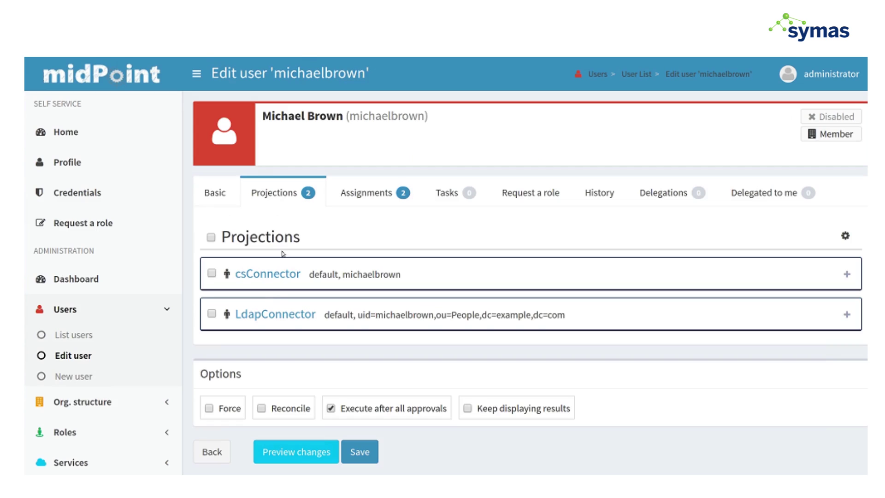
pyautogui.click(263, 310)
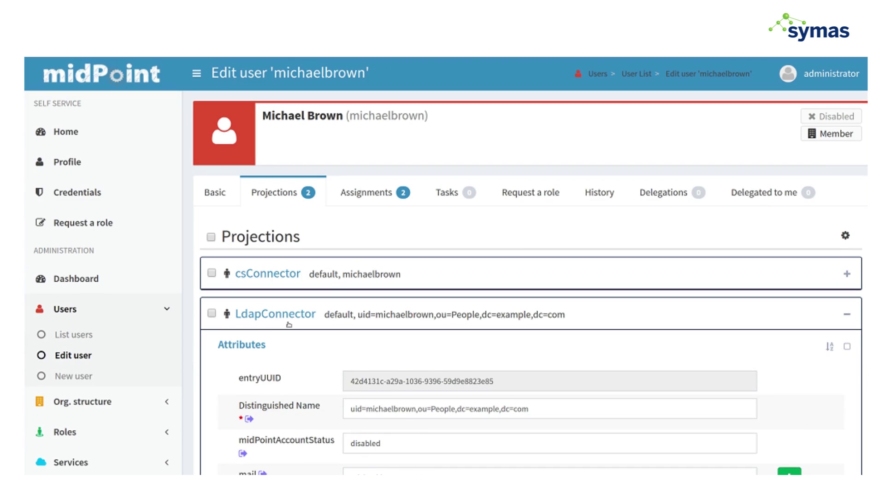
pyautogui.scroll(-3, 331, 358)
pyautogui.doubleClick(365, 370)
pyautogui.click(298, 298)
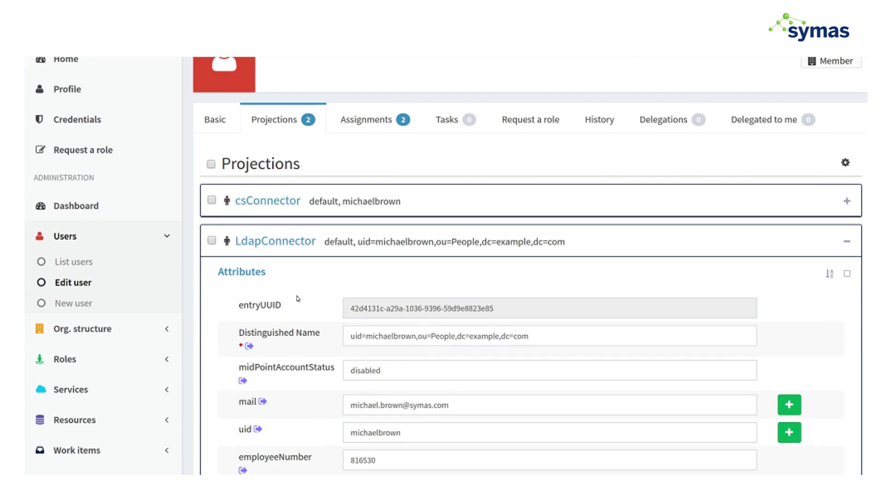
pyautogui.scroll(1, 298, 299)
pyautogui.scroll(1, 297, 298)
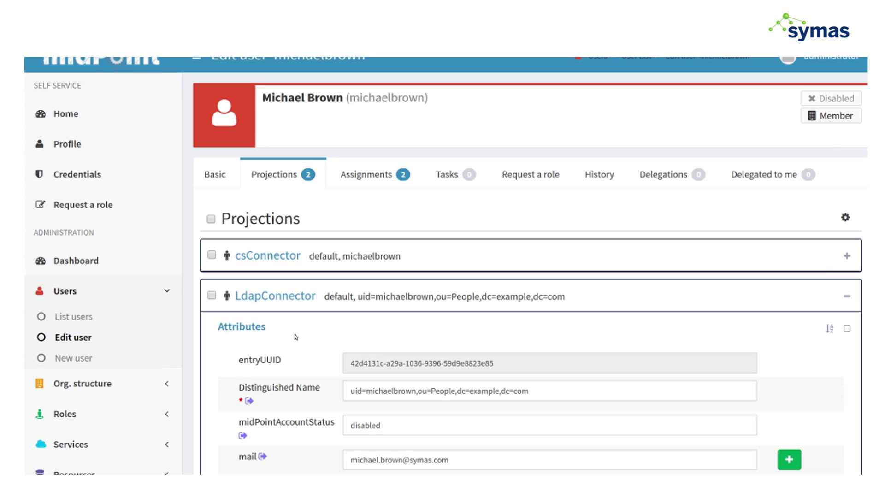
# View the employee's assignments and expand the devops assignment to examine its activation settings
pyautogui.click(376, 173)
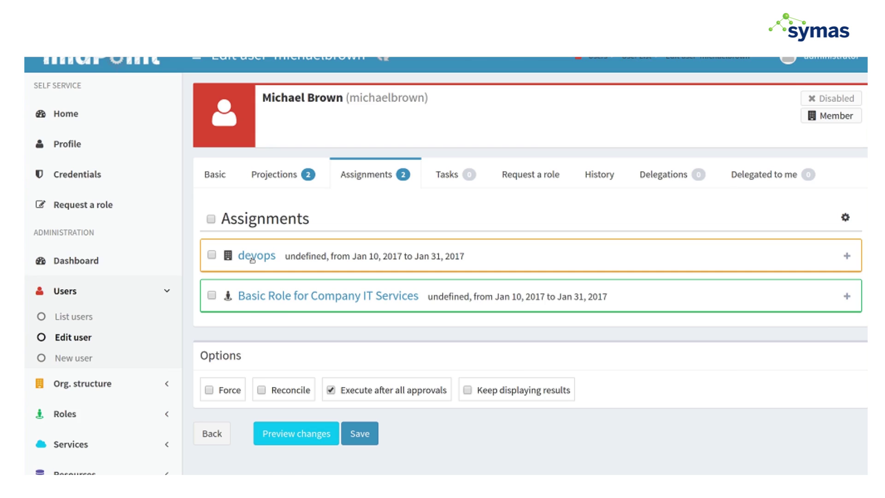
pyautogui.click(252, 257)
pyautogui.scroll(-1, 374, 357)
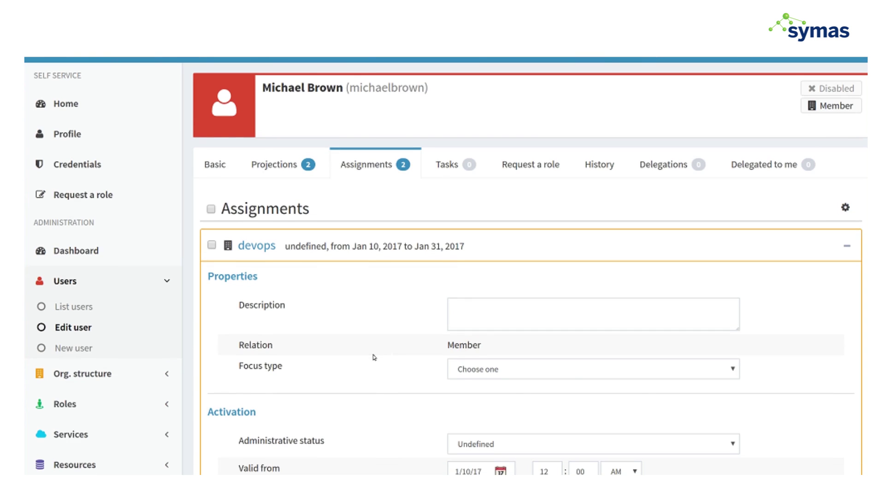
pyautogui.scroll(-3, 374, 357)
pyautogui.scroll(-2, 374, 357)
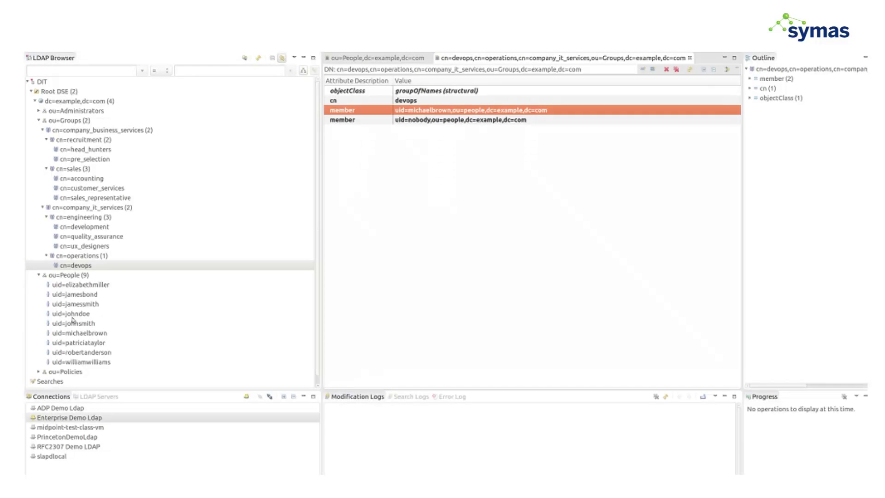
# Switch to the LDAP browser and check the employee's midPointAccountStatus and the members of the cn=devops group
pyautogui.click(72, 333)
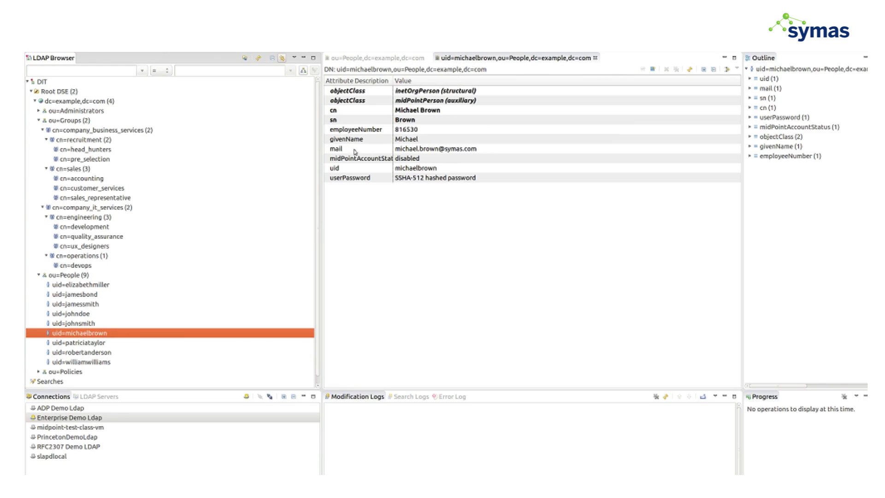
pyautogui.click(351, 158)
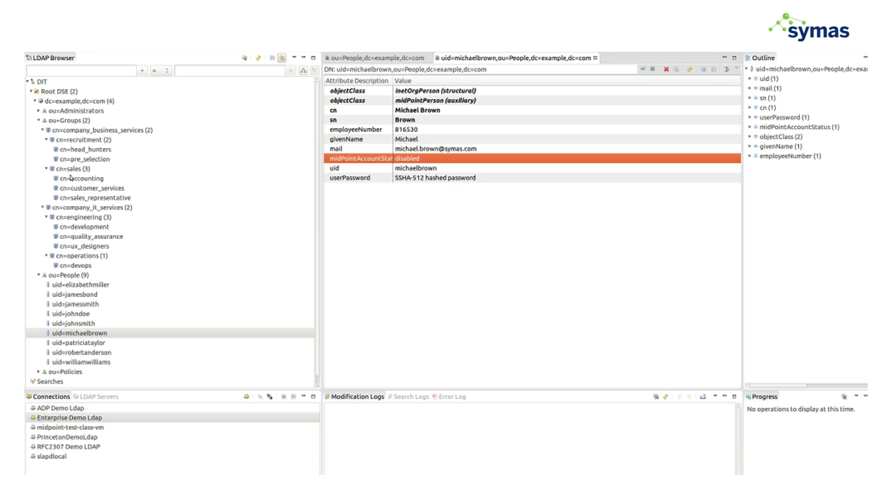
pyautogui.click(73, 267)
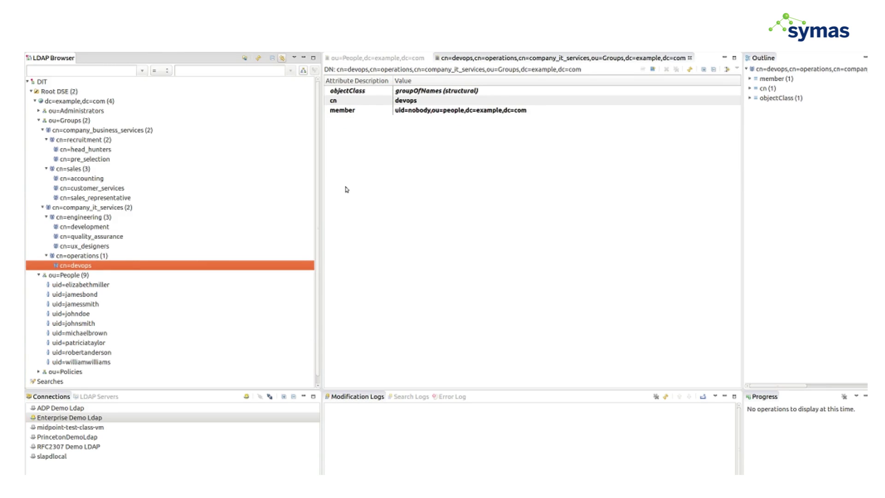